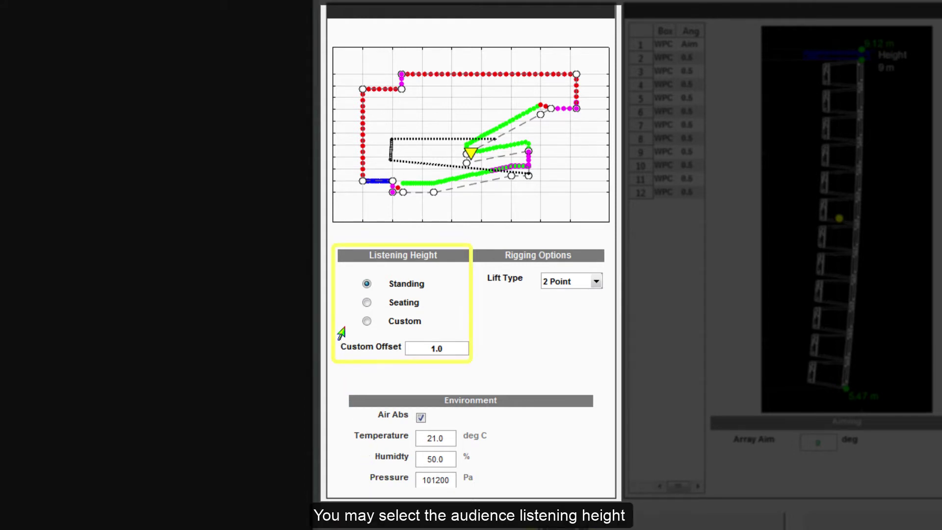
# Set the custom listening offset to 1.3, then return to the Seating listening height.
pyautogui.click(366, 303)
pyautogui.click(366, 322)
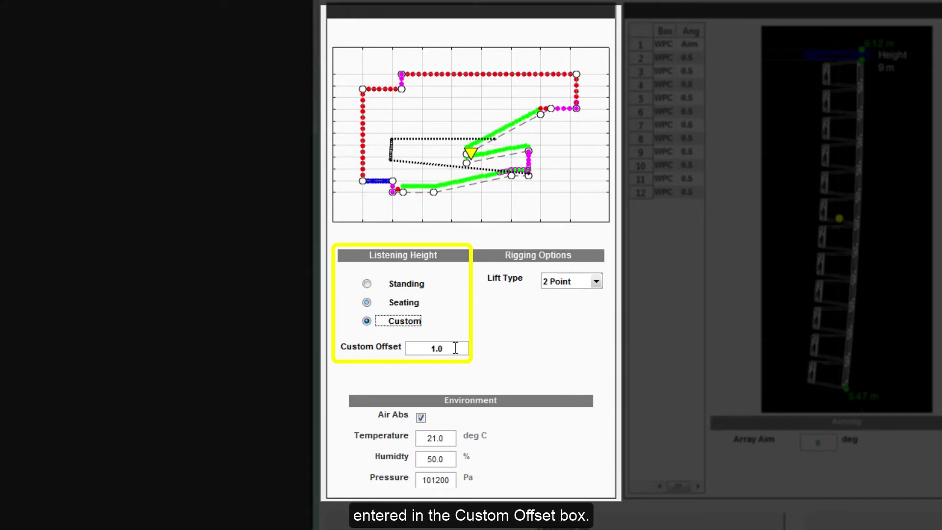
pyautogui.moveTo(452, 347); pyautogui.dragTo(414, 351)
pyautogui.write('1.3')
pyautogui.press('Return')
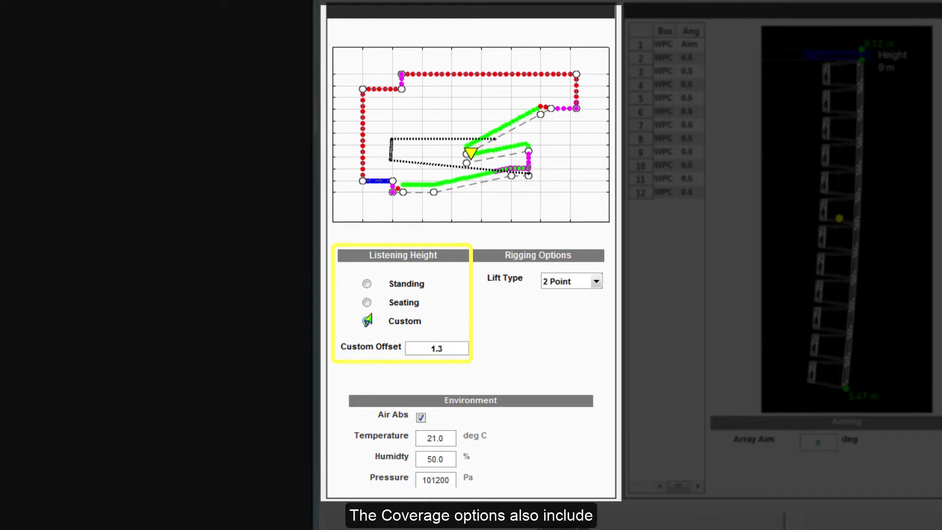
pyautogui.click(363, 304)
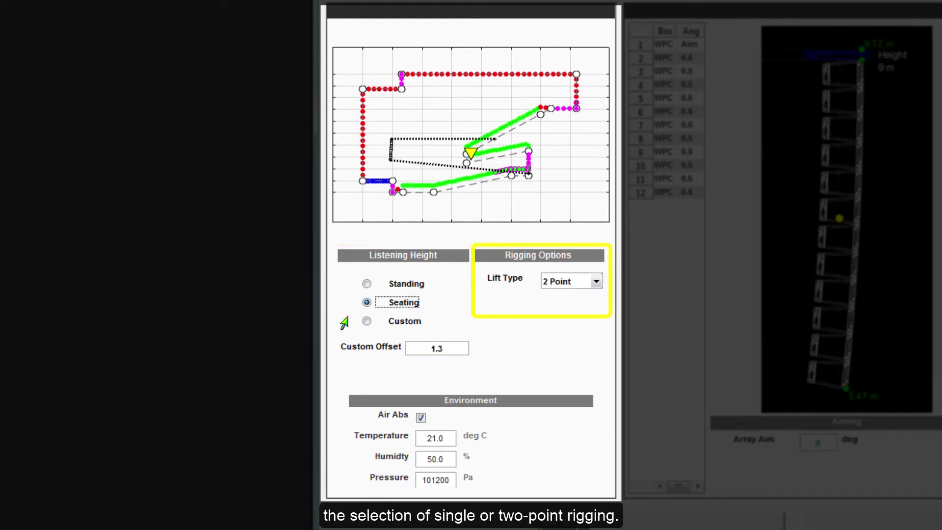
pyautogui.click(593, 286)
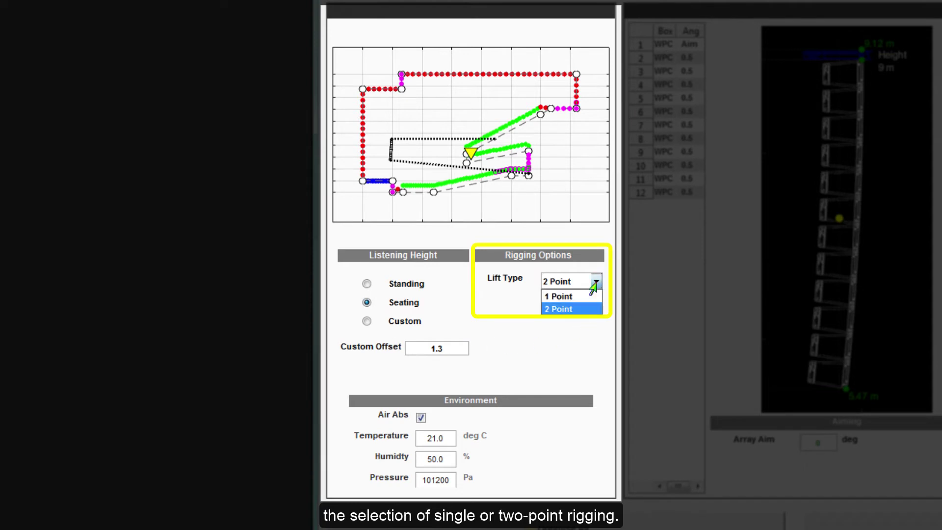
# Keep 2 Point as the lift type and toggle air absorption off and back on.
pyautogui.click(581, 312)
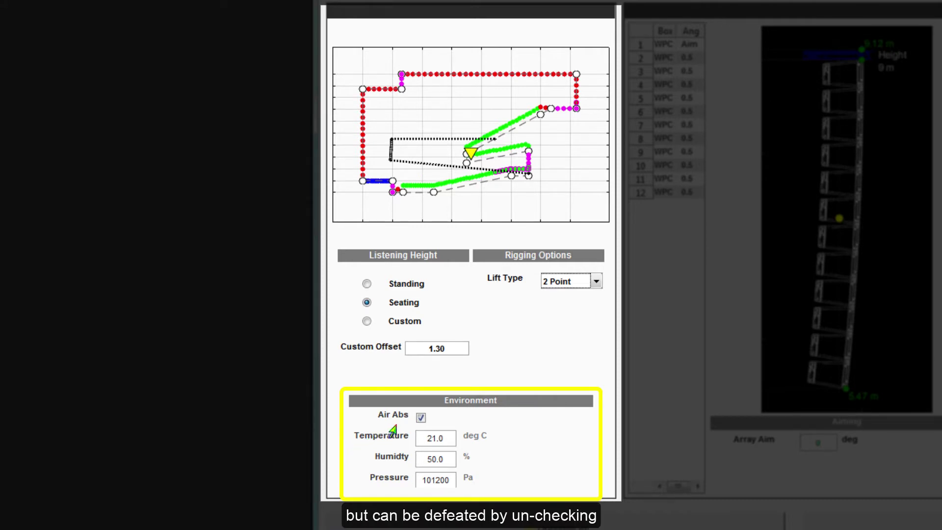
pyautogui.click(421, 417)
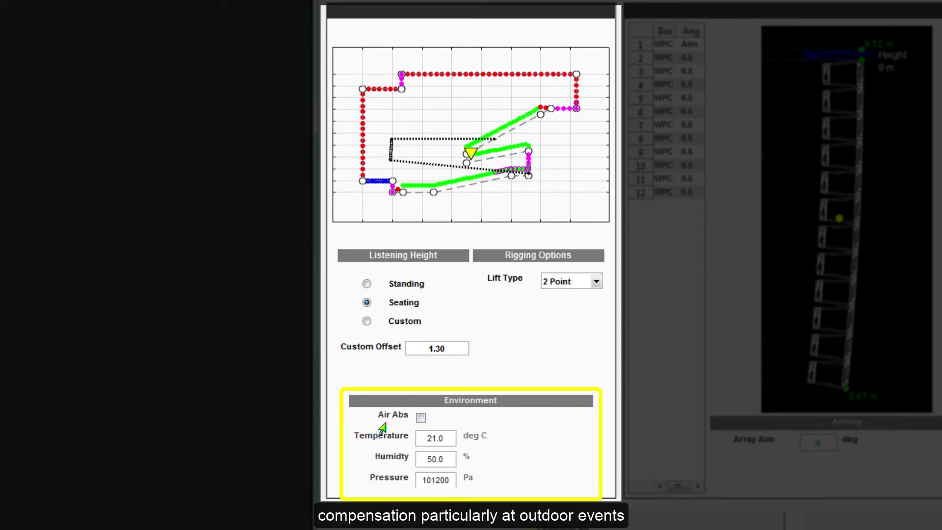
pyautogui.click(420, 419)
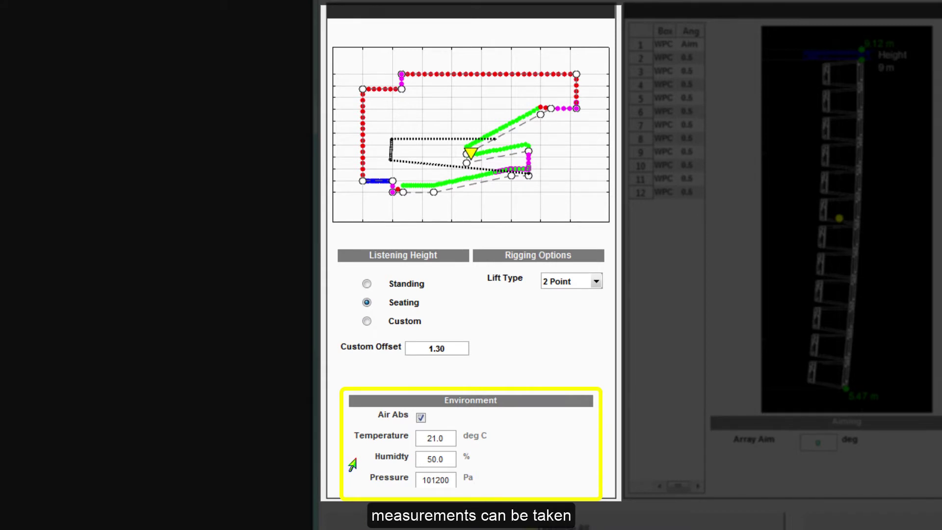
# Enter 10.0 deg C temperature, 80 % humidity and 101600 air pressure.
pyautogui.moveTo(446, 436); pyautogui.dragTo(425, 437)
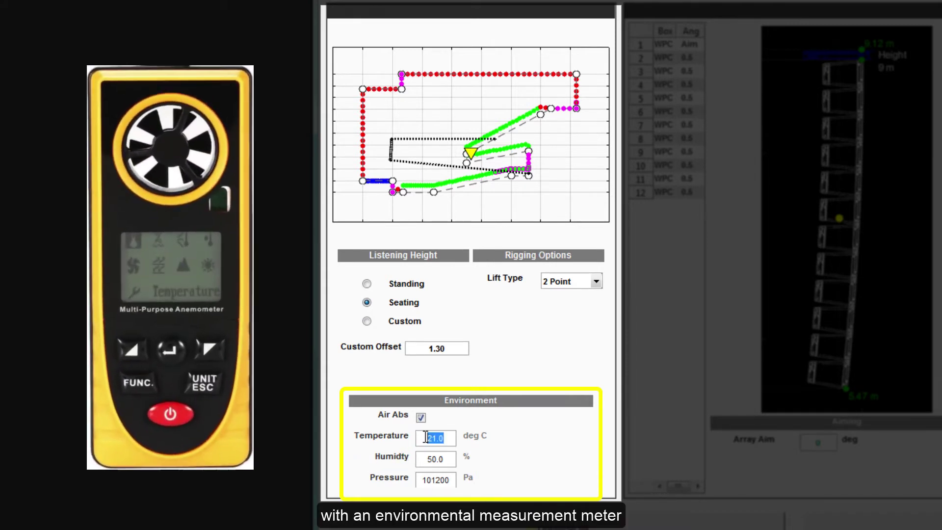
pyautogui.write('10')
pyautogui.press('Return')
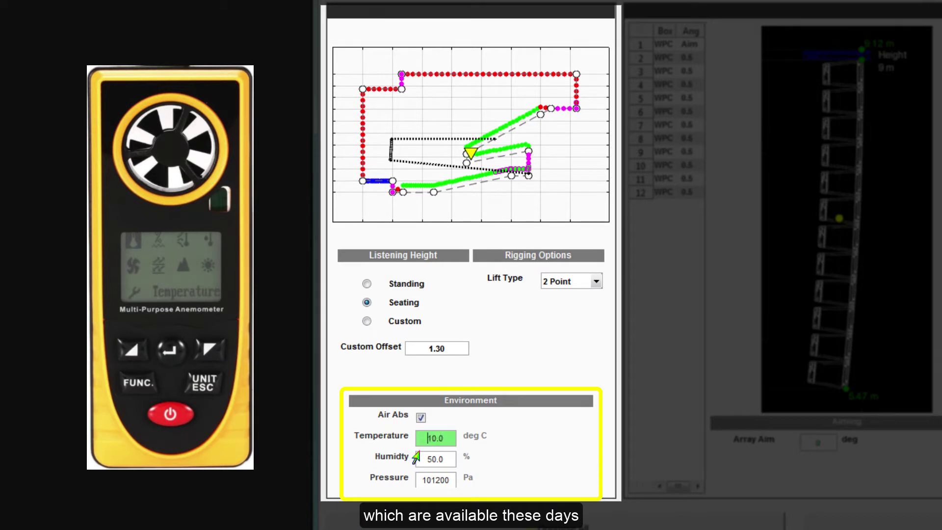
pyautogui.moveTo(446, 462); pyautogui.dragTo(421, 462)
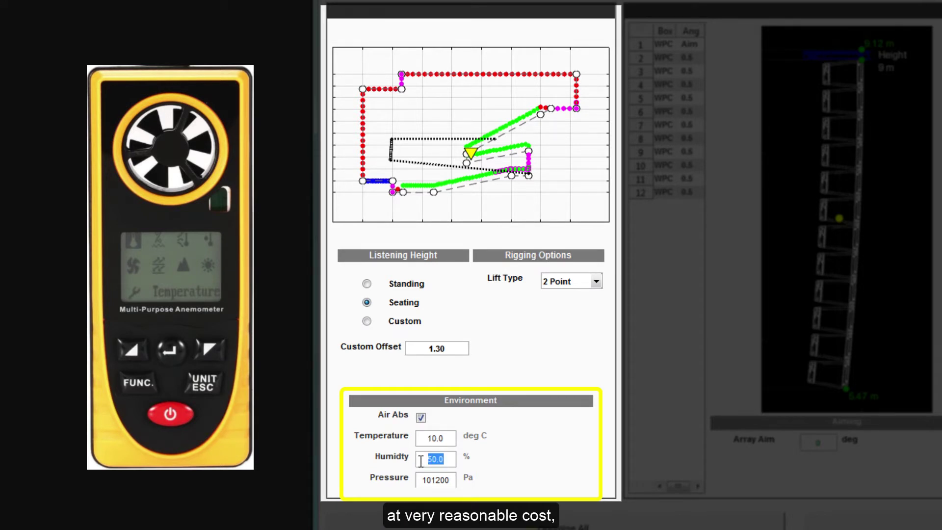
pyautogui.write('80')
pyautogui.press('Return')
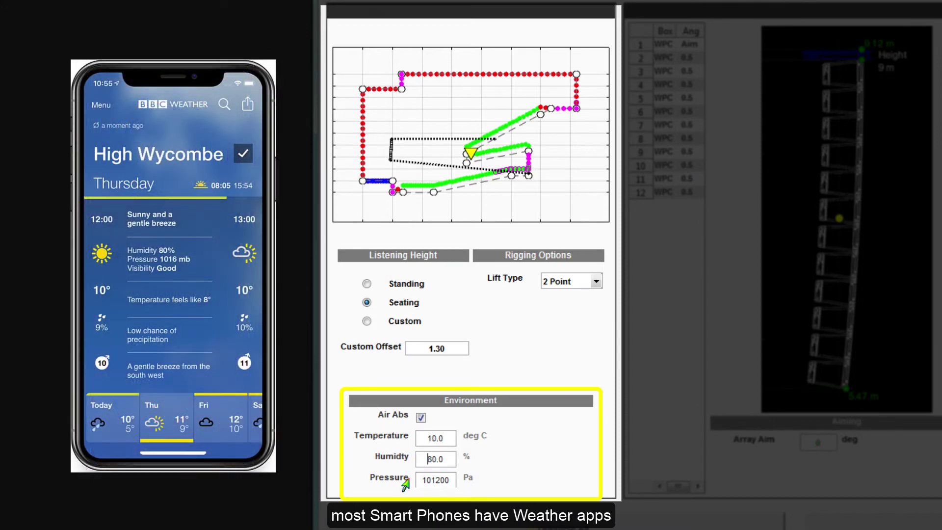
pyautogui.doubleClick(420, 480)
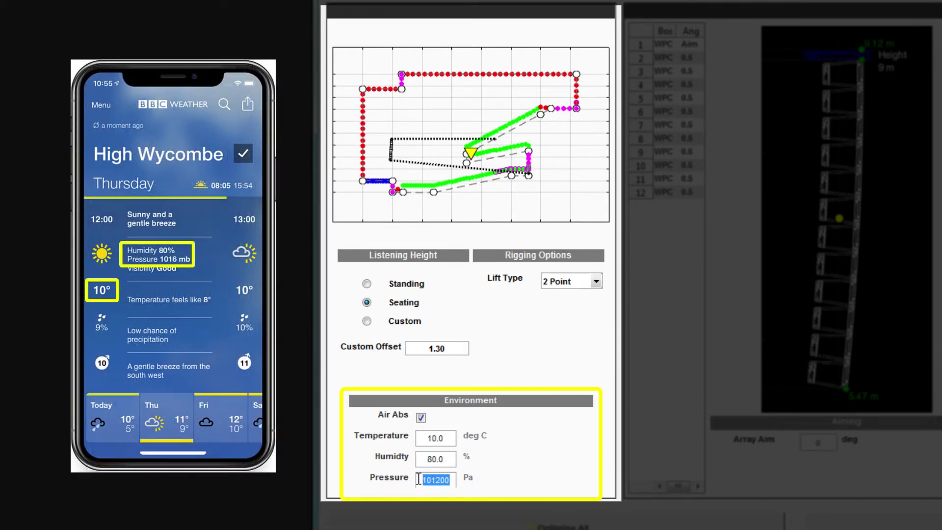
pyautogui.write('1016')
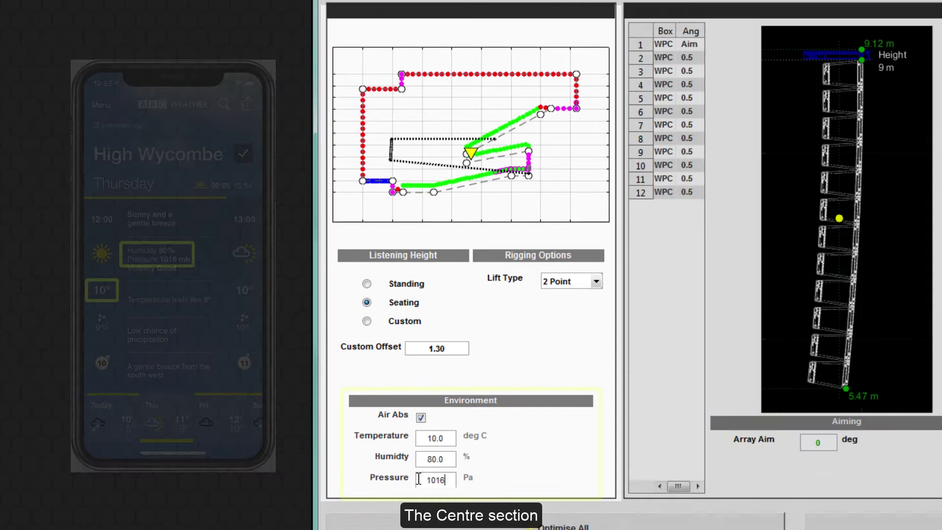
pyautogui.write('00')
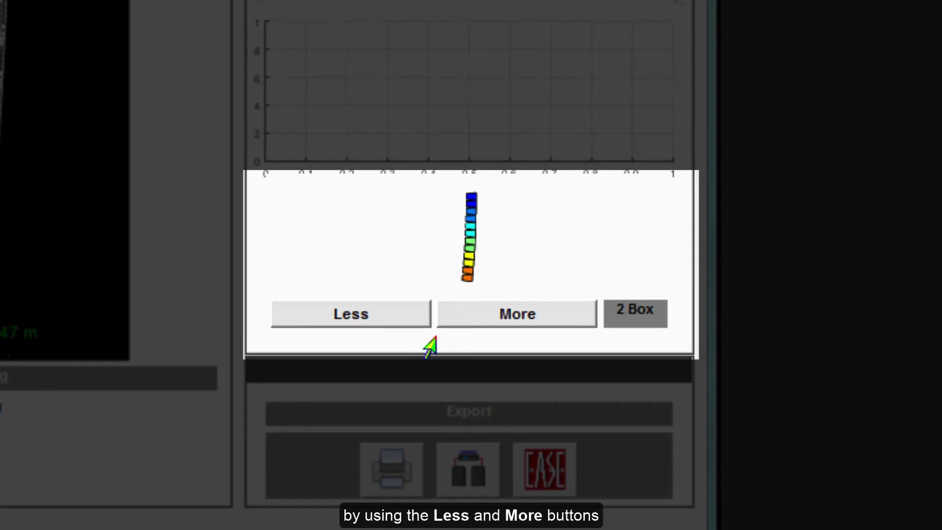
# Step the optimisation resolution between 1 Box and 3 Box, settling on 2 Box.
pyautogui.click(488, 311)
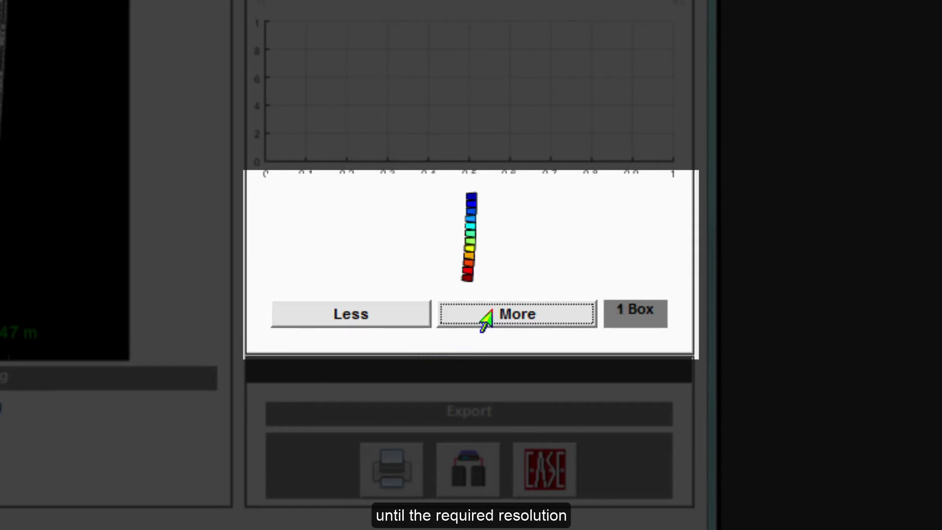
pyautogui.click(406, 312)
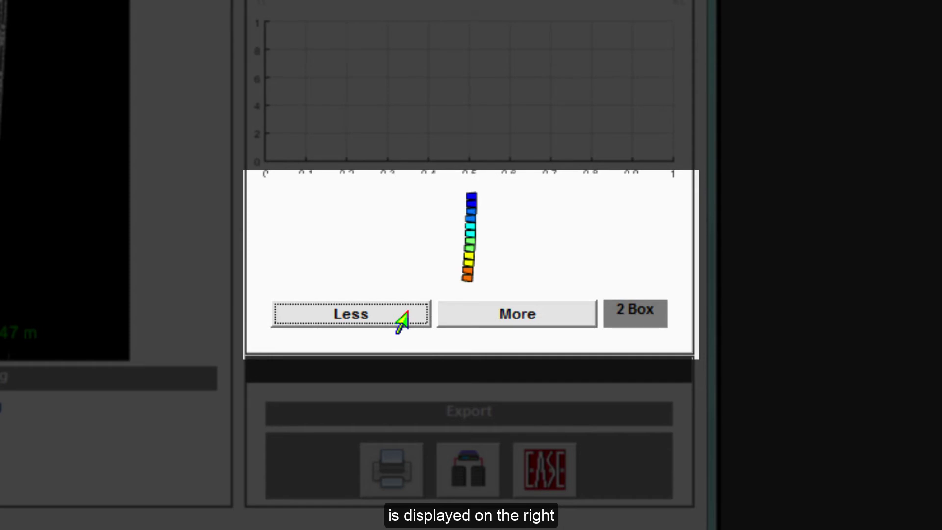
pyautogui.click(405, 313)
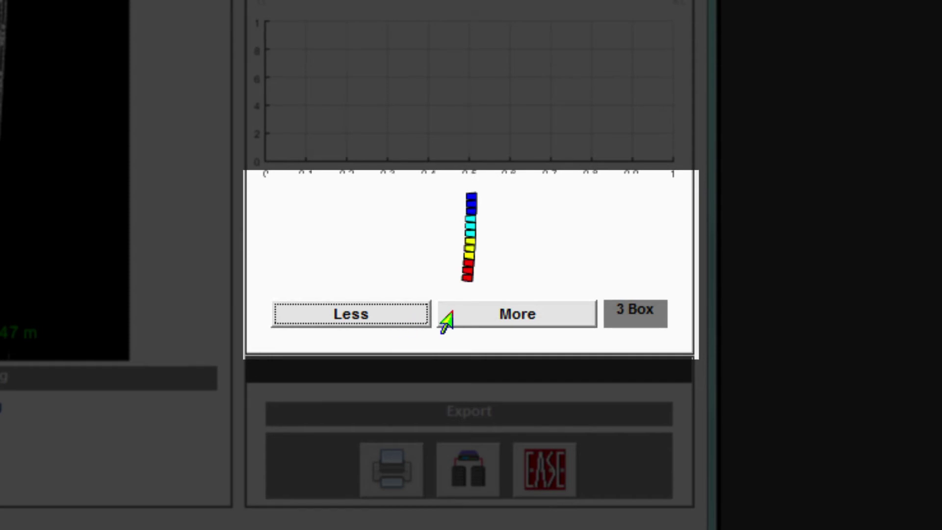
pyautogui.click(475, 322)
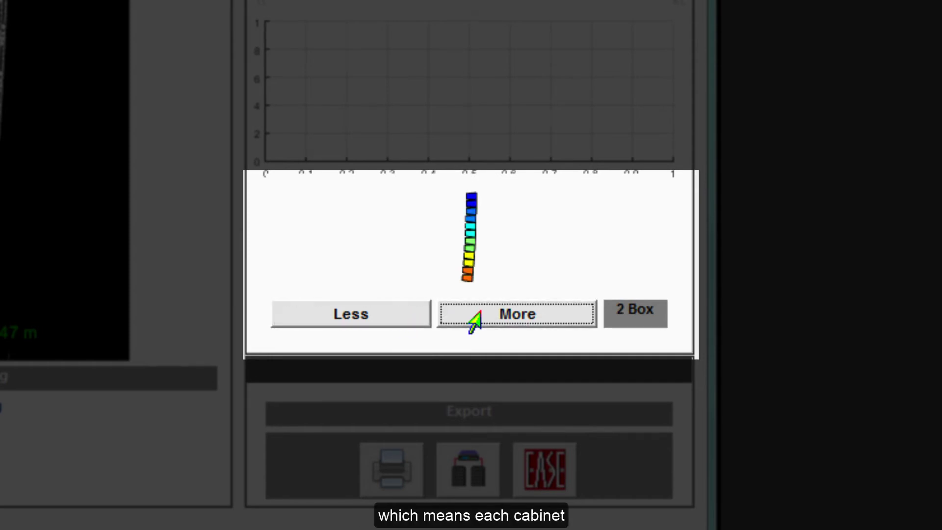
pyautogui.click(475, 322)
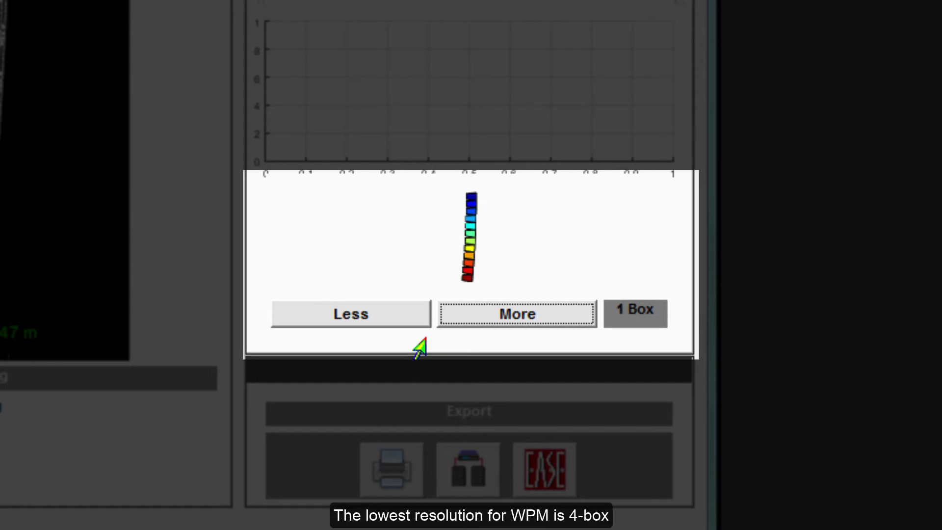
pyautogui.click(386, 317)
pyautogui.click(386, 317)
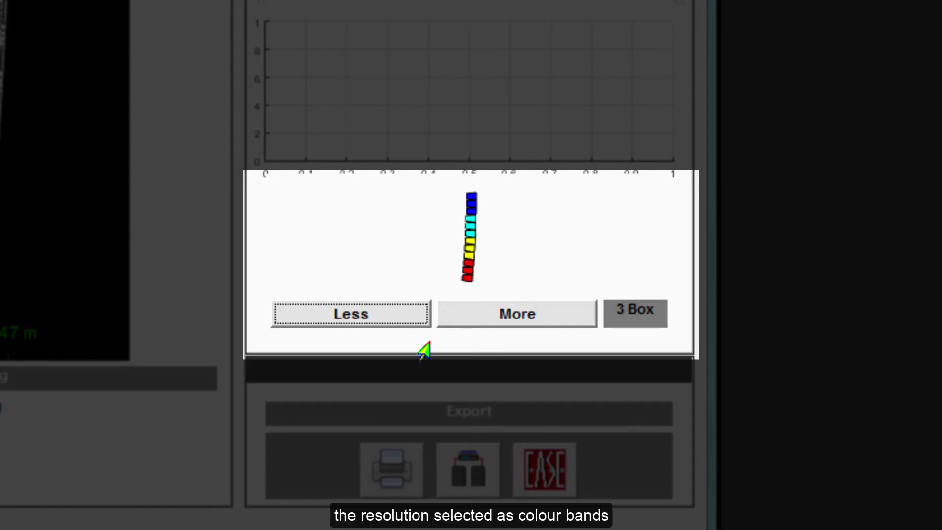
pyautogui.click(480, 325)
pyautogui.click(480, 324)
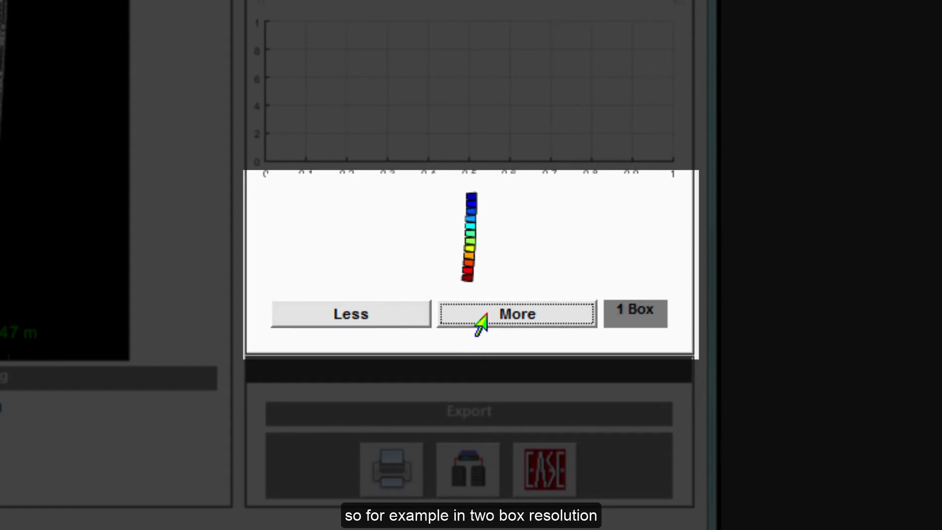
pyautogui.click(398, 322)
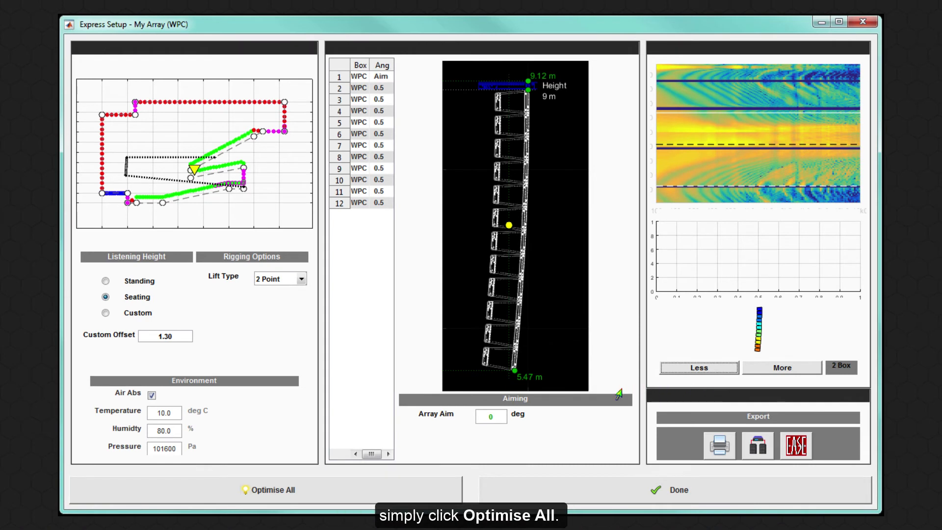
# Run Optimise All on the array angles, producing an aim check of 11.1 deg.
pyautogui.click(280, 489)
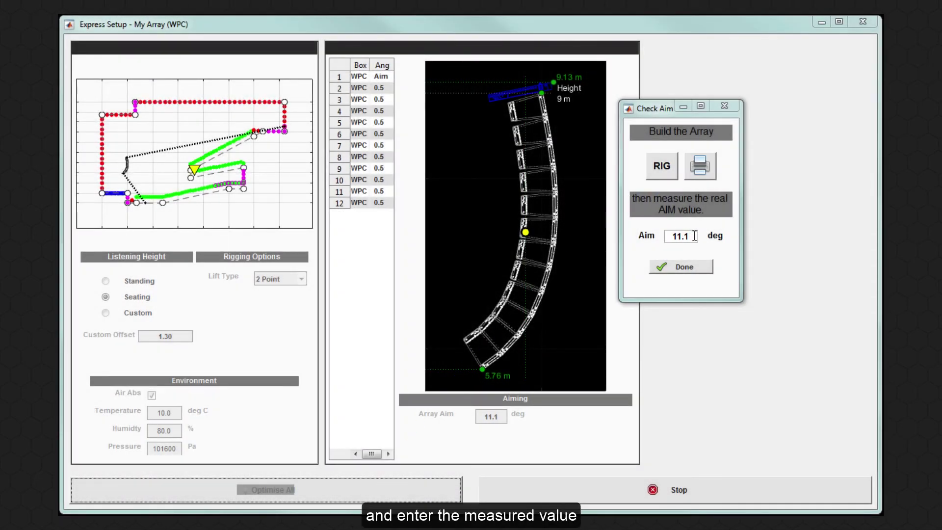
# Replace the 11.1 aim value in Check Aim with the measured 11.6 deg.
pyautogui.moveTo(694, 236); pyautogui.dragTo(668, 238)
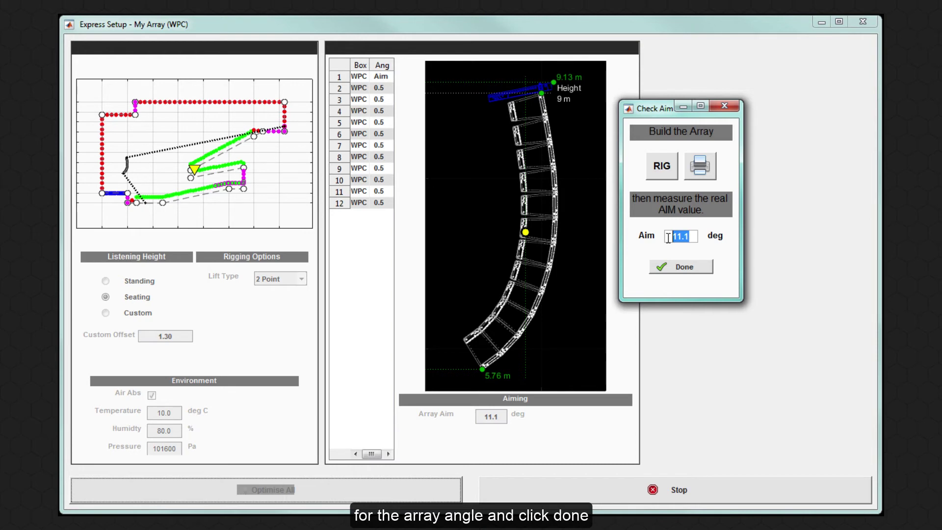
pyautogui.write('1')
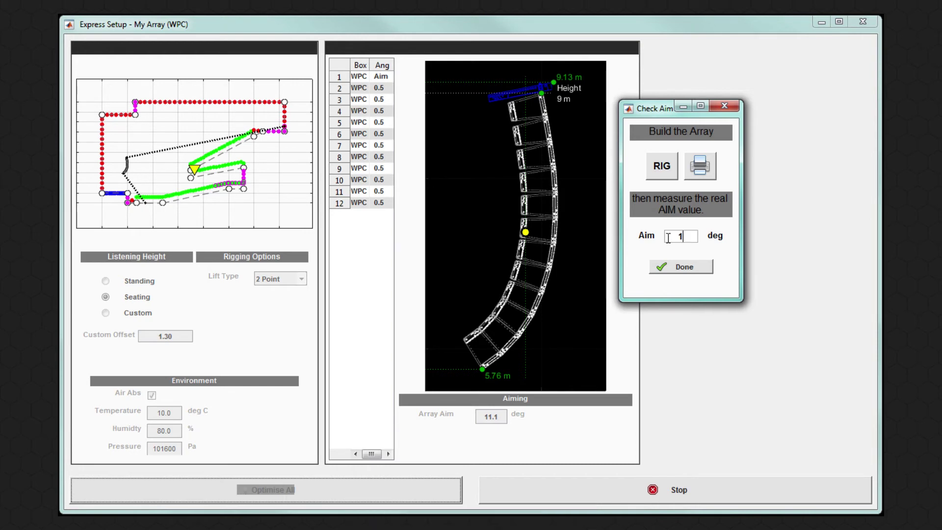
pyautogui.write('1.')
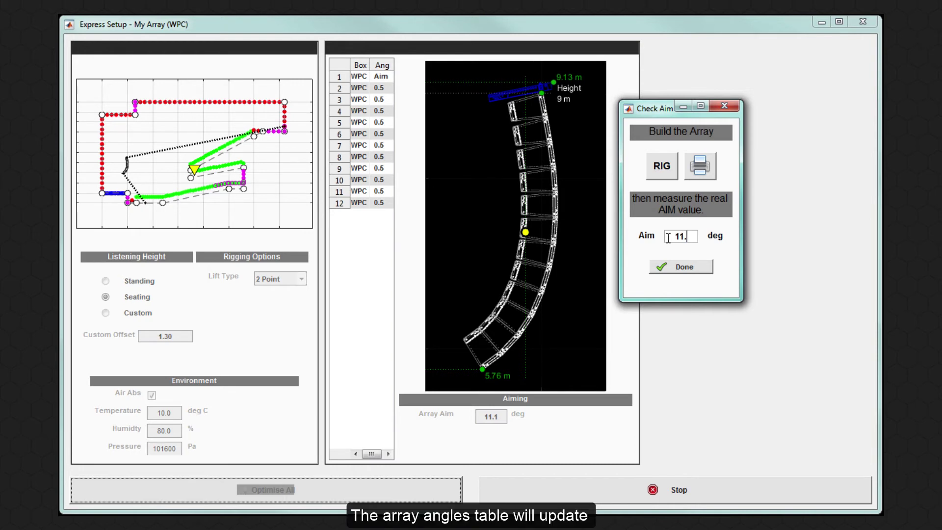
pyautogui.write('6')
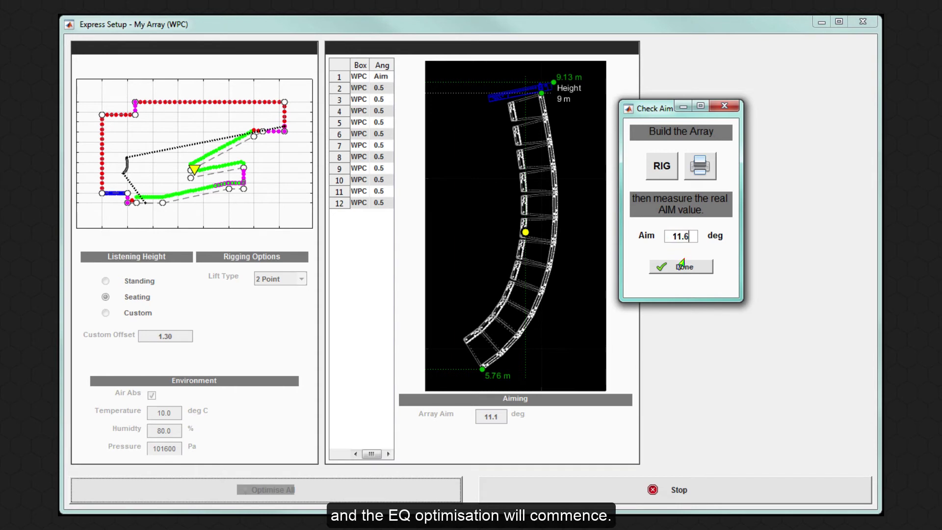
# Accept the 11.6 deg aim and start the EQ optimisation.
pyautogui.click(680, 267)
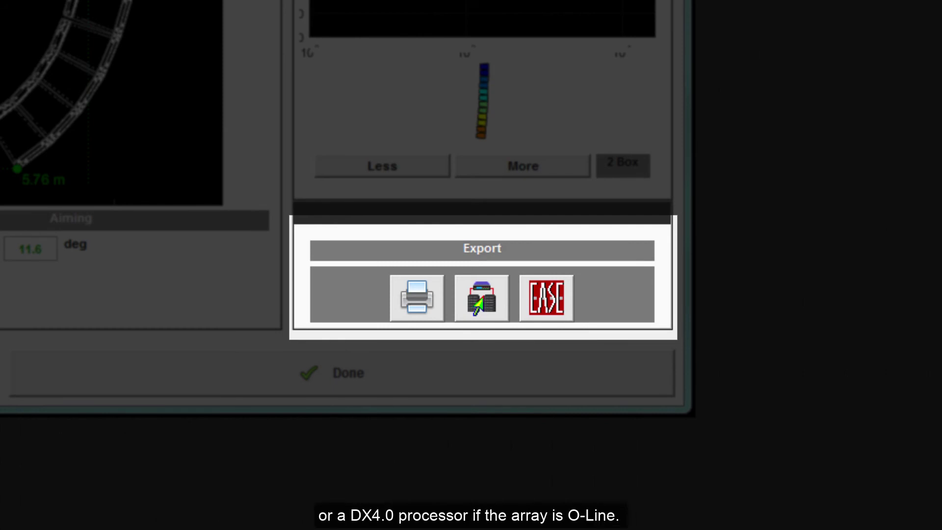
# Export the arrays as a new D2 Slice preset, saving the .d2p file to the desktop.
pyautogui.click(479, 302)
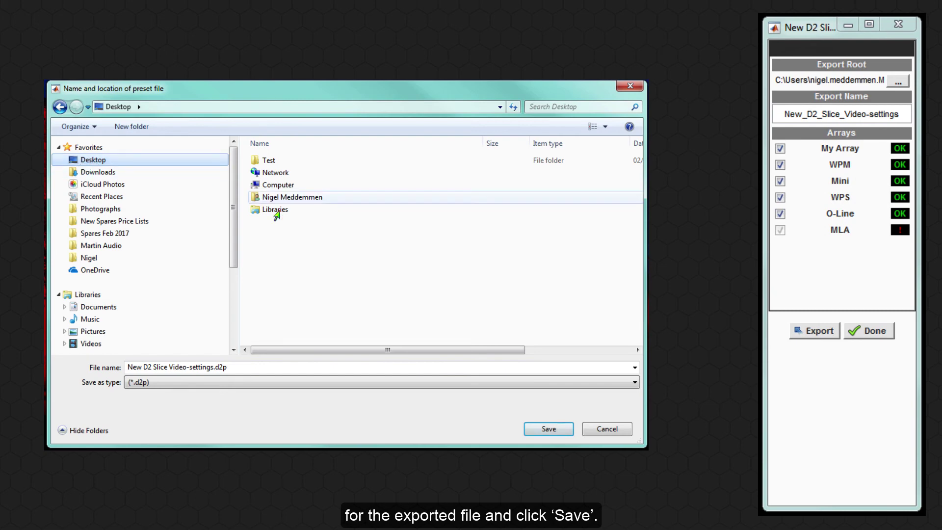
pyautogui.click(535, 430)
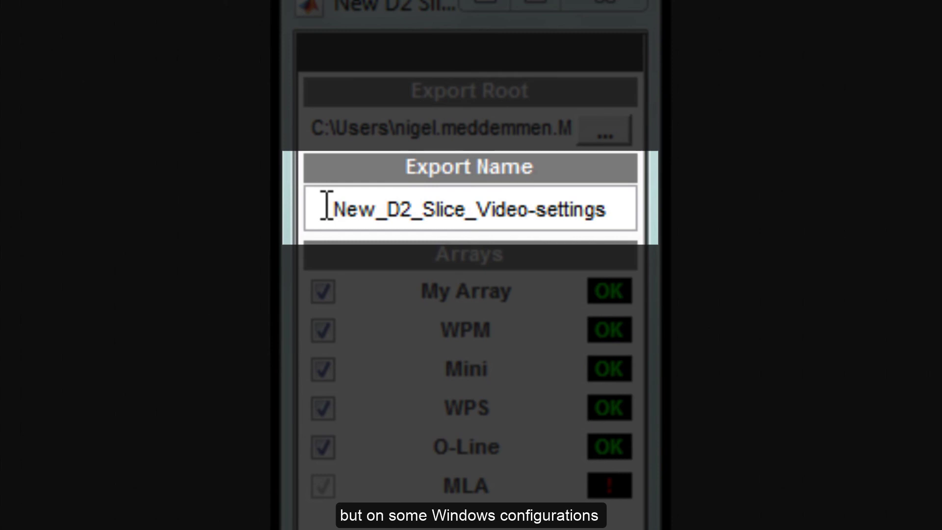
# Replace the export name New_D2_Slice_Video-settings with Demovideo.
pyautogui.click(339, 209)
pyautogui.moveTo(339, 209); pyautogui.dragTo(463, 206)
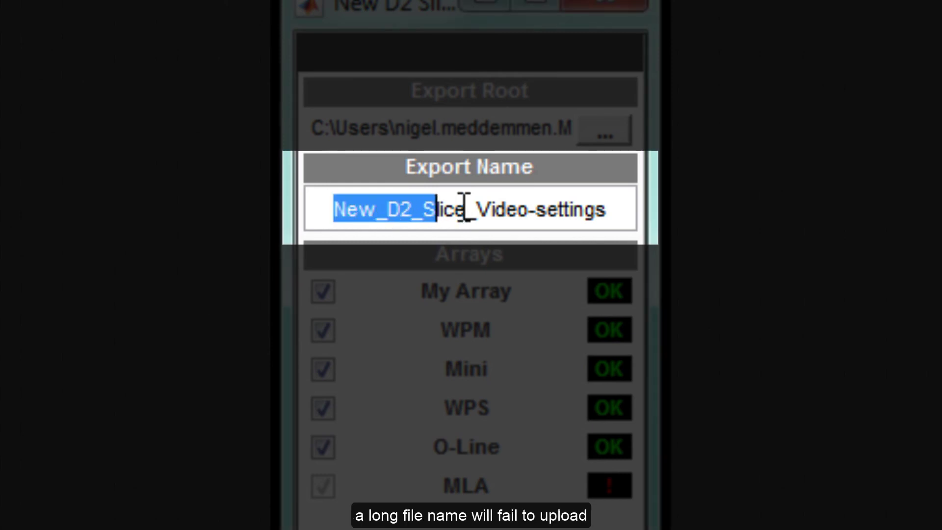
pyautogui.click(463, 206)
pyautogui.doubleClick(624, 205)
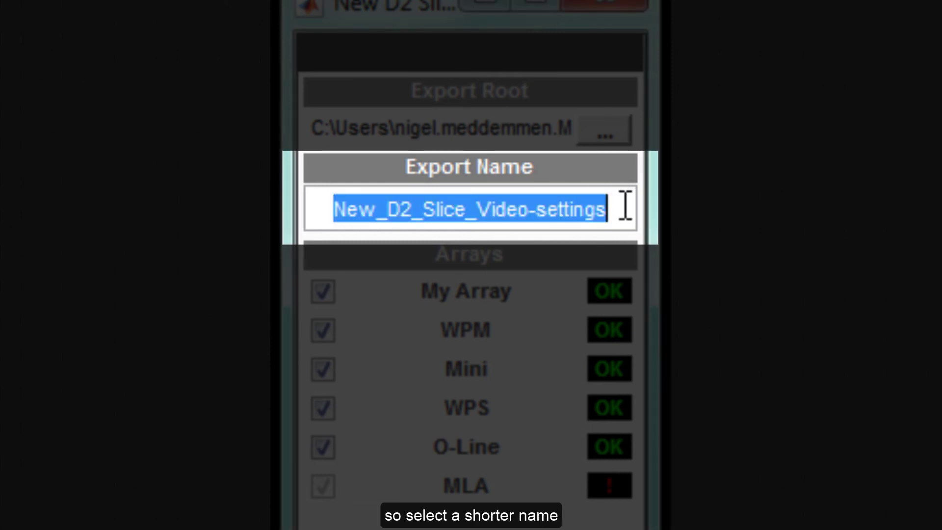
pyautogui.write('Deo')
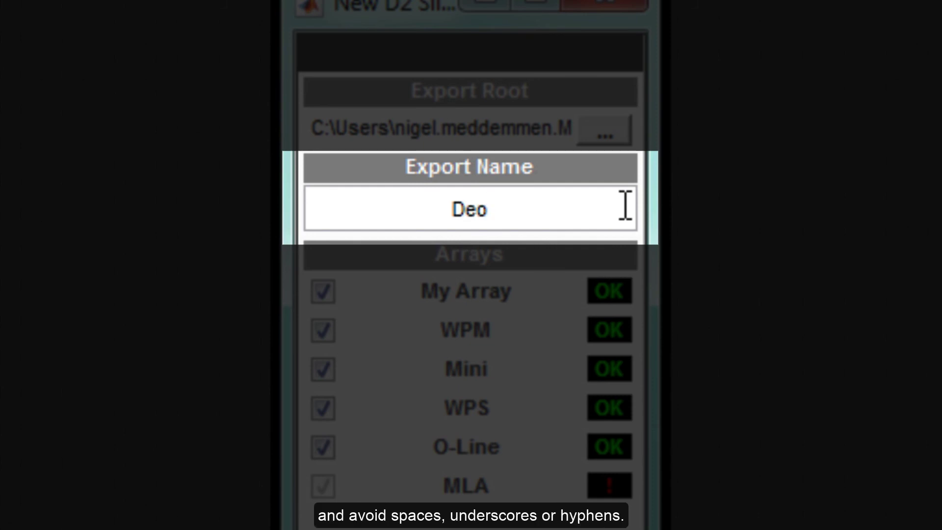
pyautogui.press('BackSpace')
pyautogui.write('movid')
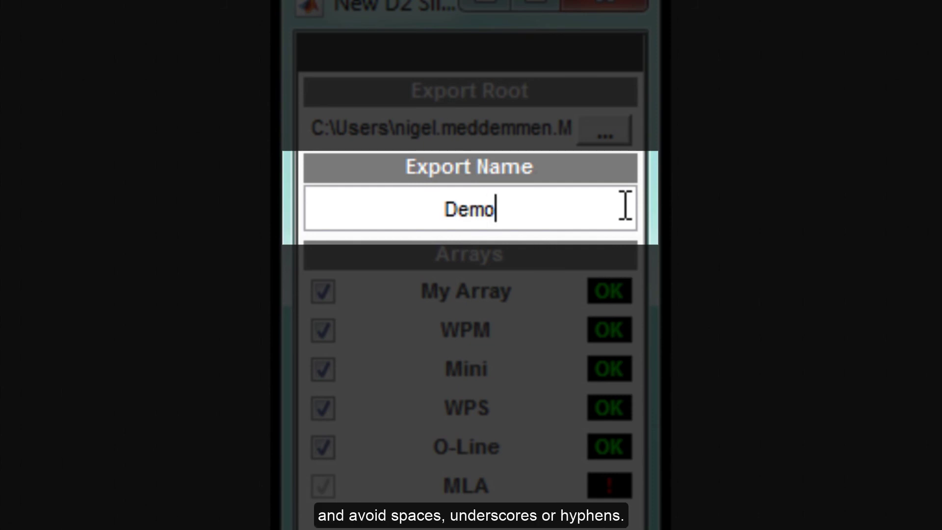
pyautogui.write('eo')
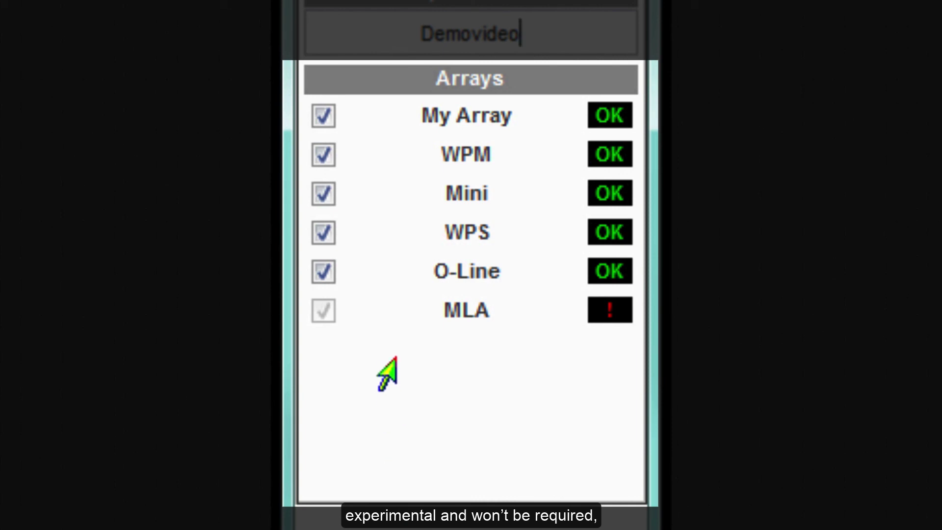
# Untick the Mini and O-Line arrays, leaving My Array, WPM and WPS selected.
pyautogui.click(324, 195)
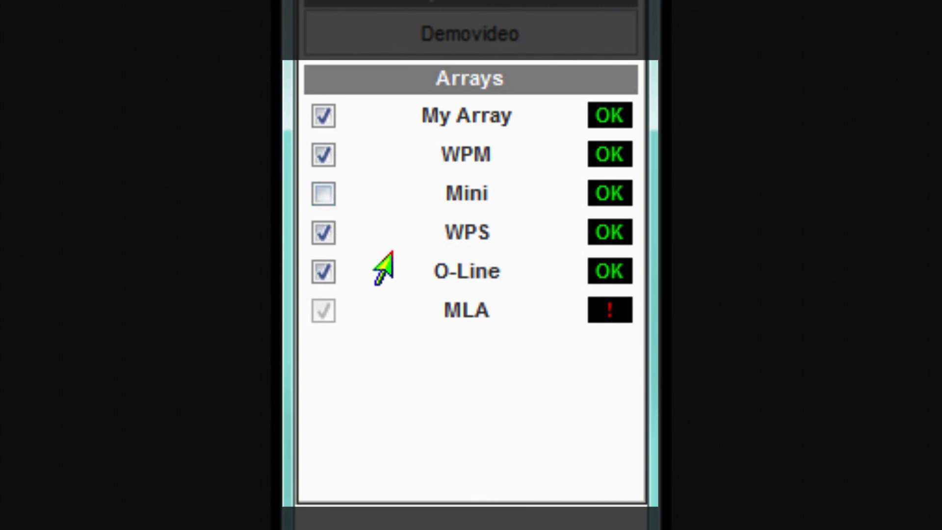
pyautogui.click(324, 271)
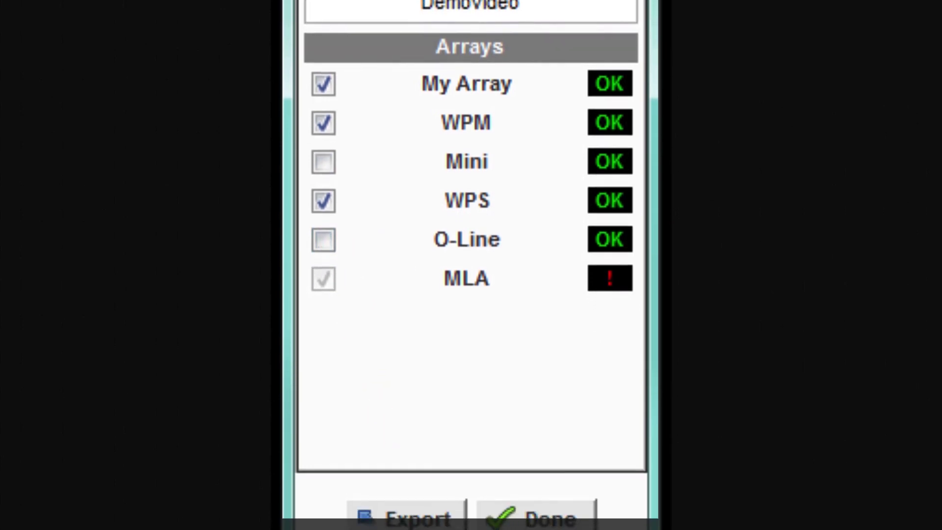
# Export My Array, WPM and WPS to the Demovideo.d2p preset file.
pyautogui.click(399, 487)
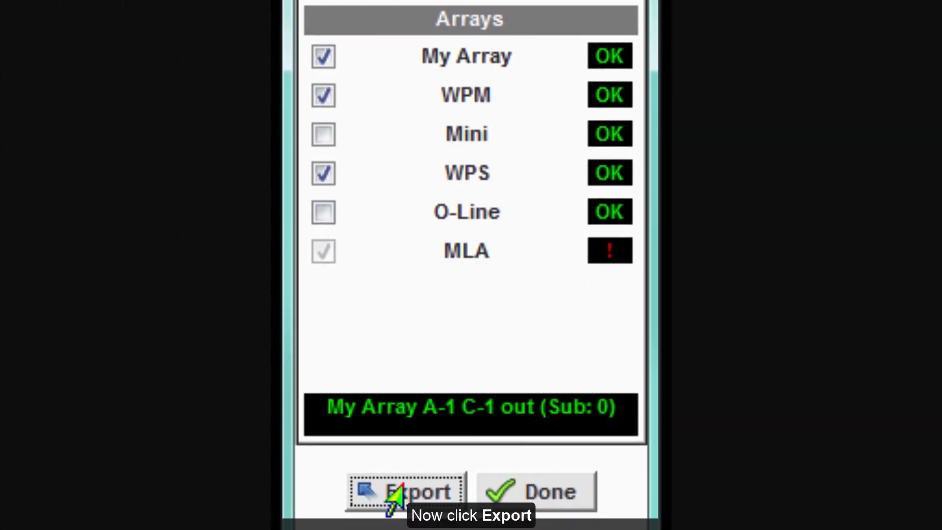